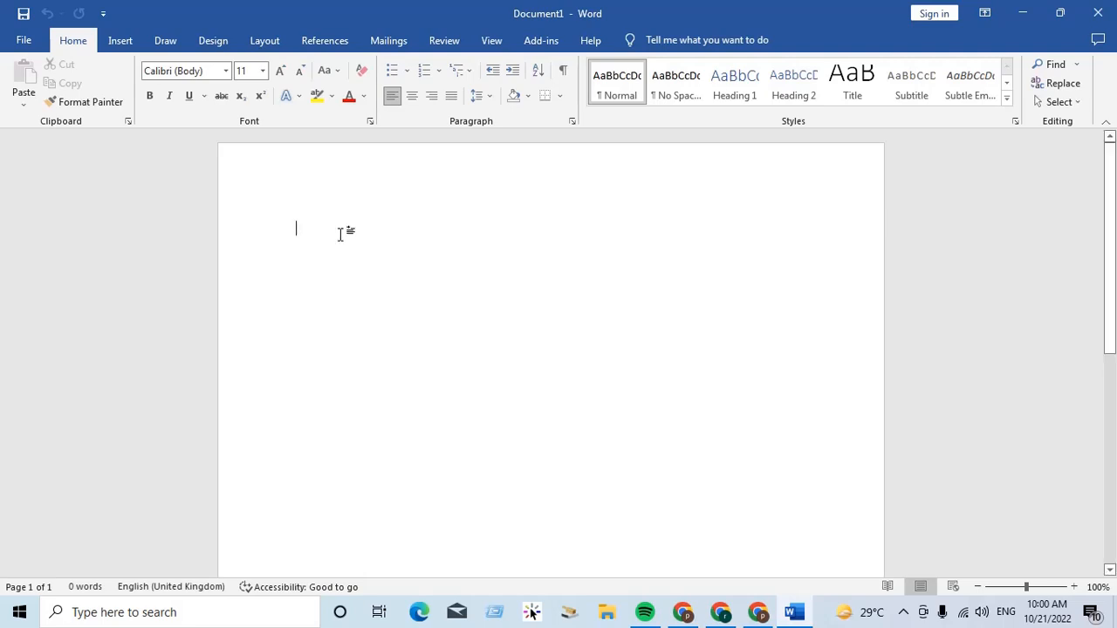
- Write the title "November Event" on the first line of the blank document
{"action": "type", "text": "Novem"}
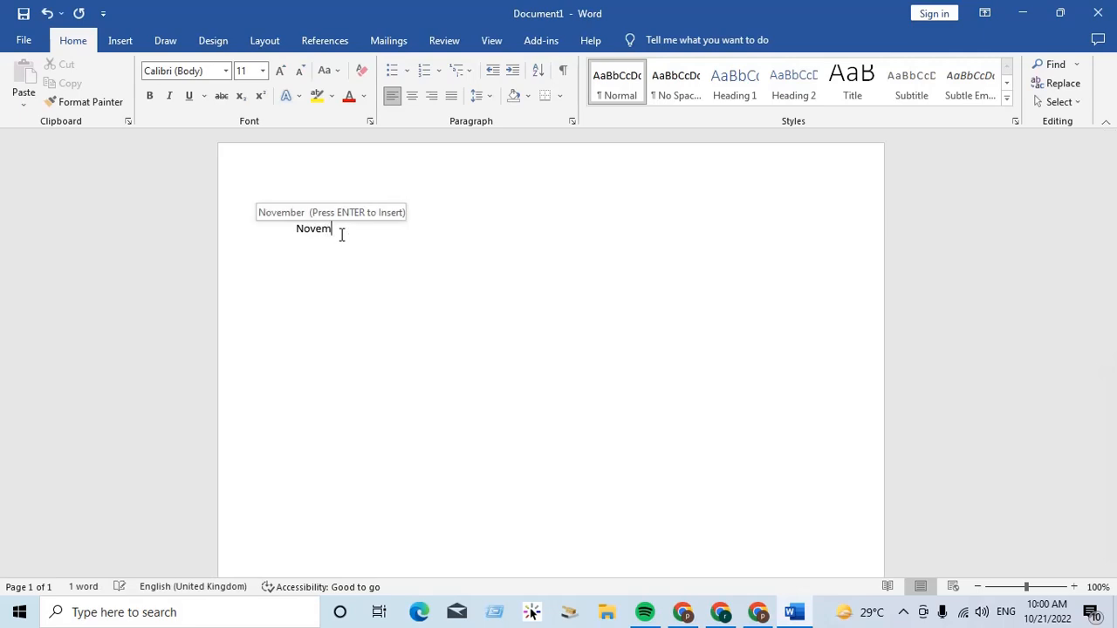
{"action": "key", "text": "Return"}
{"action": "type", "text": "Event"}
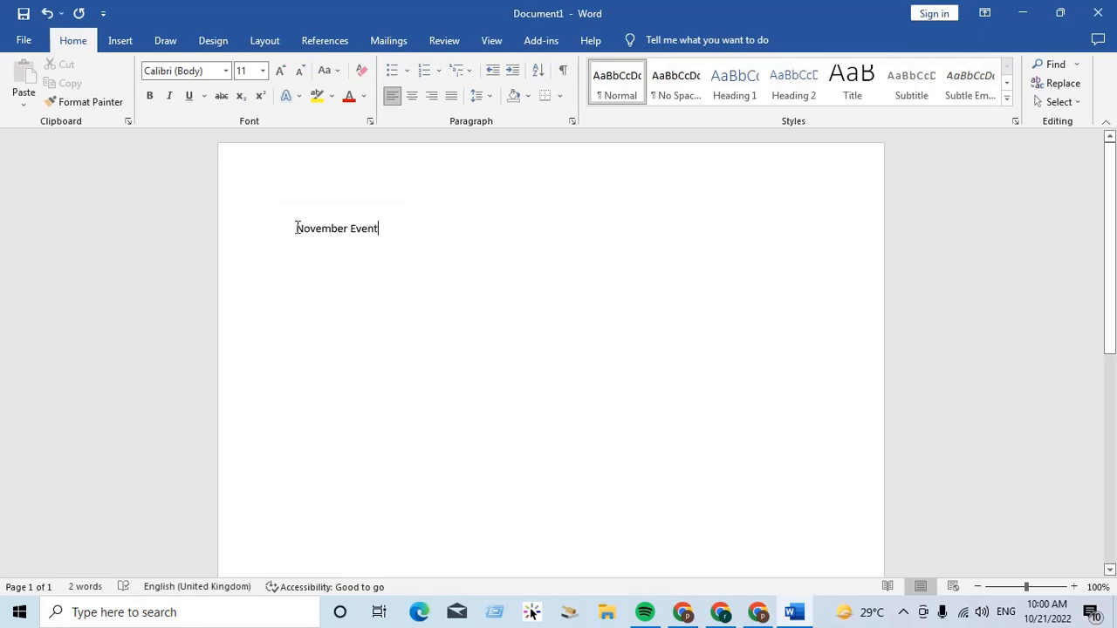
- Format the "November Event" title in bold at font size 20
{"action": "left_click_drag", "start_coordinate": [296, 229], "coordinate": [385, 229]}
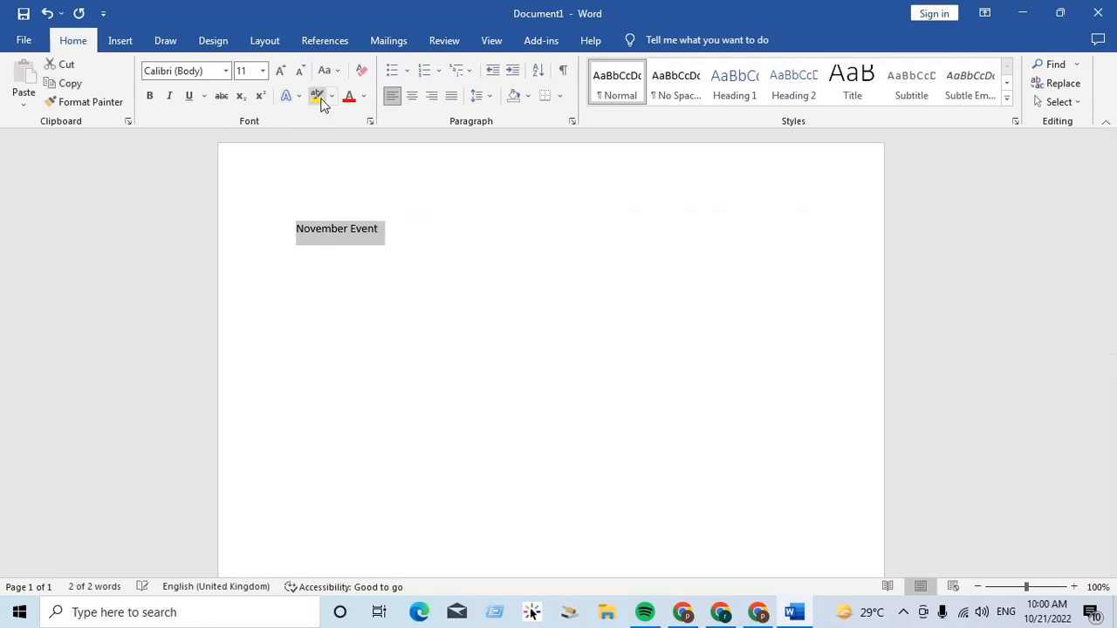
{"action": "left_click", "coordinate": [262, 71]}
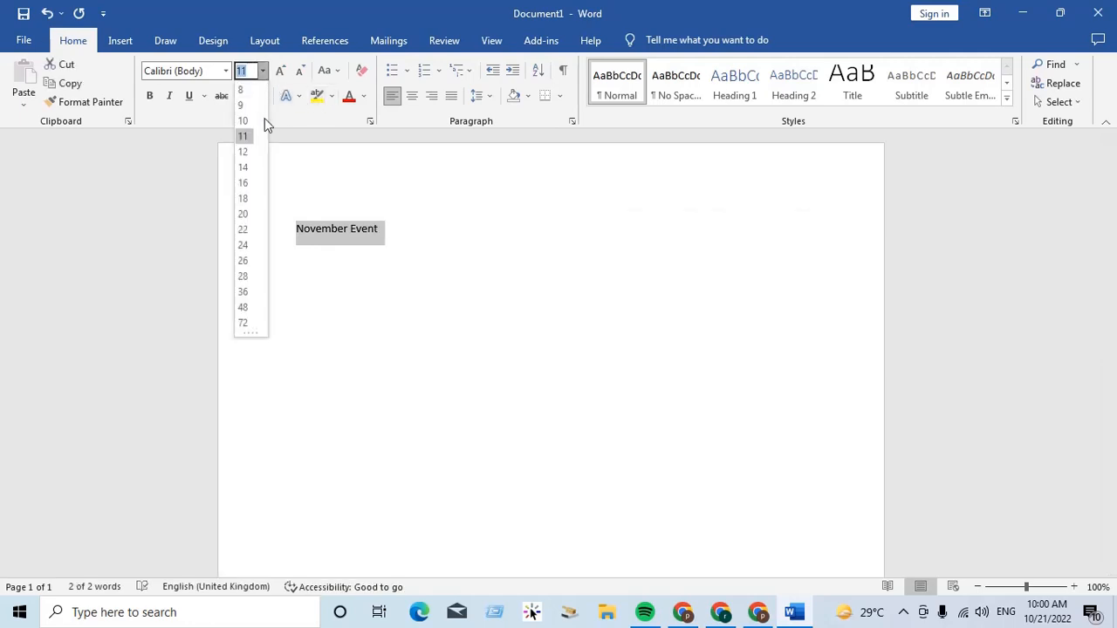
{"action": "left_click", "coordinate": [243, 214]}
{"action": "left_click", "coordinate": [150, 96]}
{"action": "left_click", "coordinate": [304, 300]}
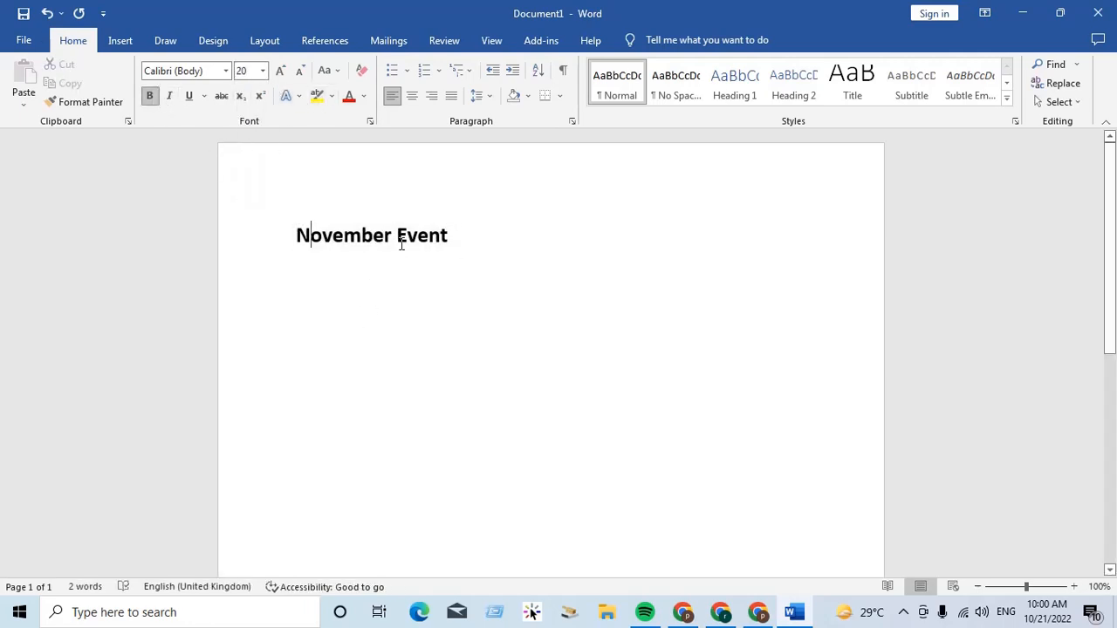
- Start a numbered list below the title with "American football day" as the first item
{"action": "left_click", "coordinate": [442, 236]}
{"action": "left_click", "coordinate": [456, 237]}
{"action": "key", "text": "Return"}
{"action": "type", "text": "1. "}
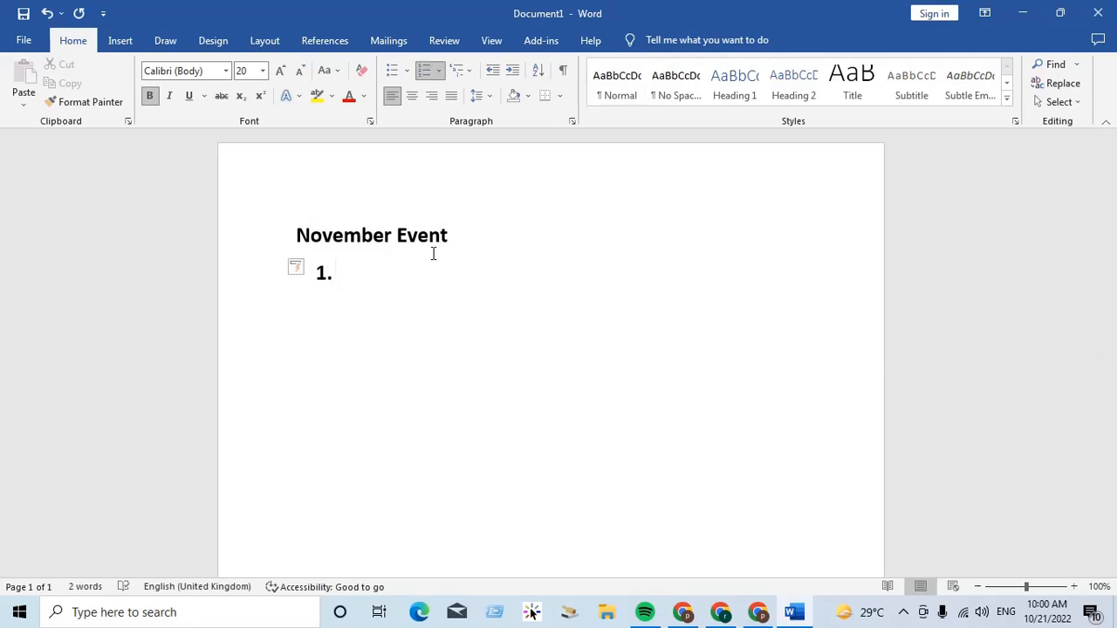
{"action": "type", "text": "American f"}
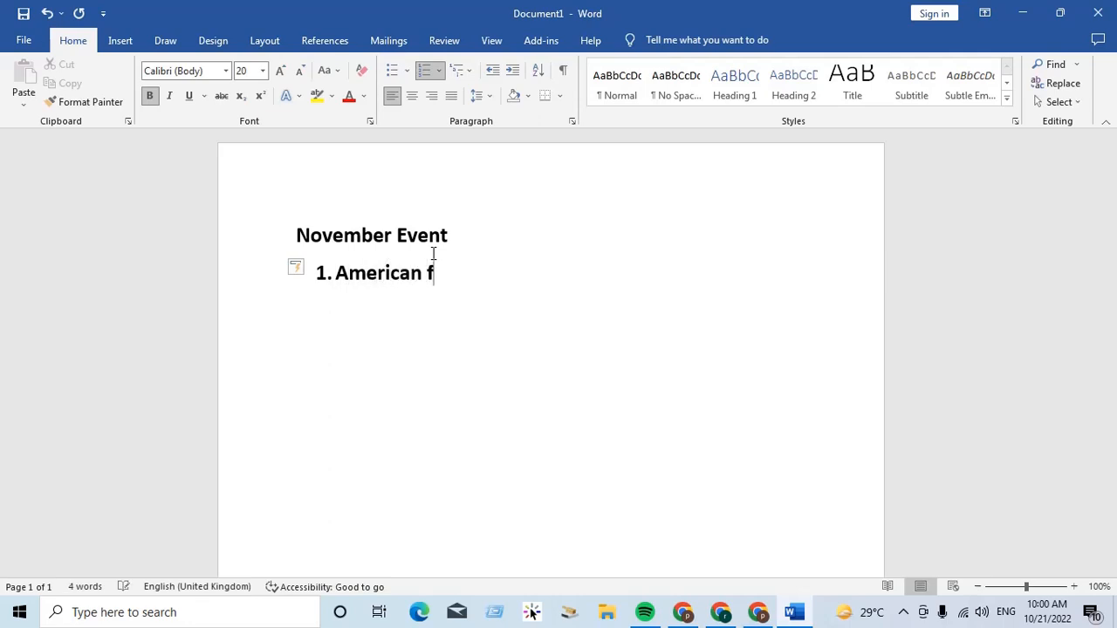
{"action": "type", "text": "ootball day"}
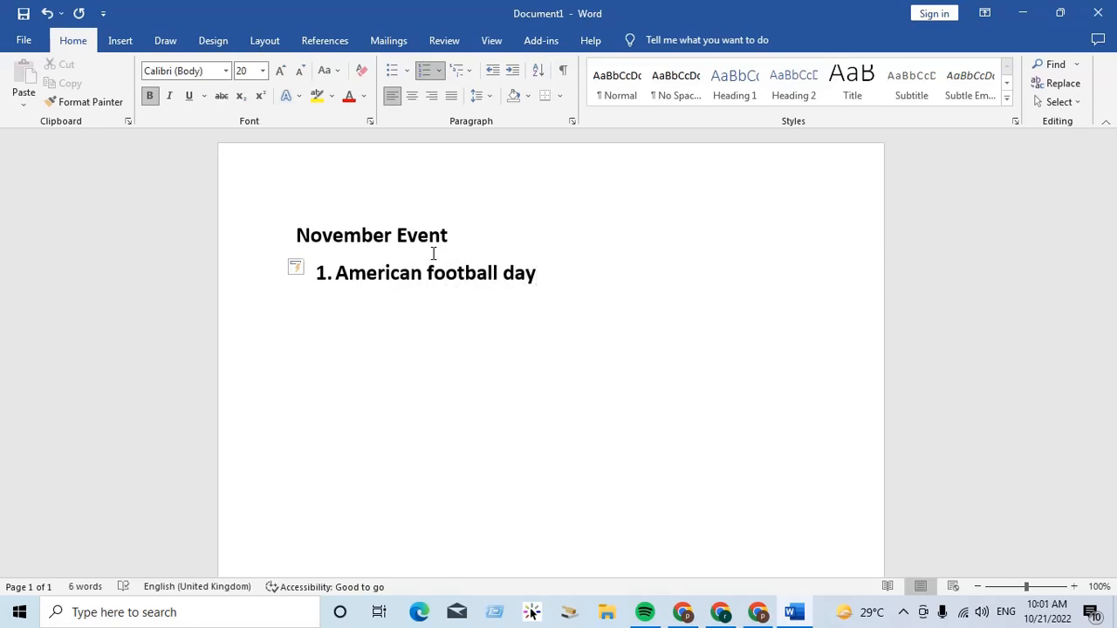
- Add "National Bison day" and "Guy Fawkes day" as the second and third items of the numbered list
{"action": "key", "text": "Return"}
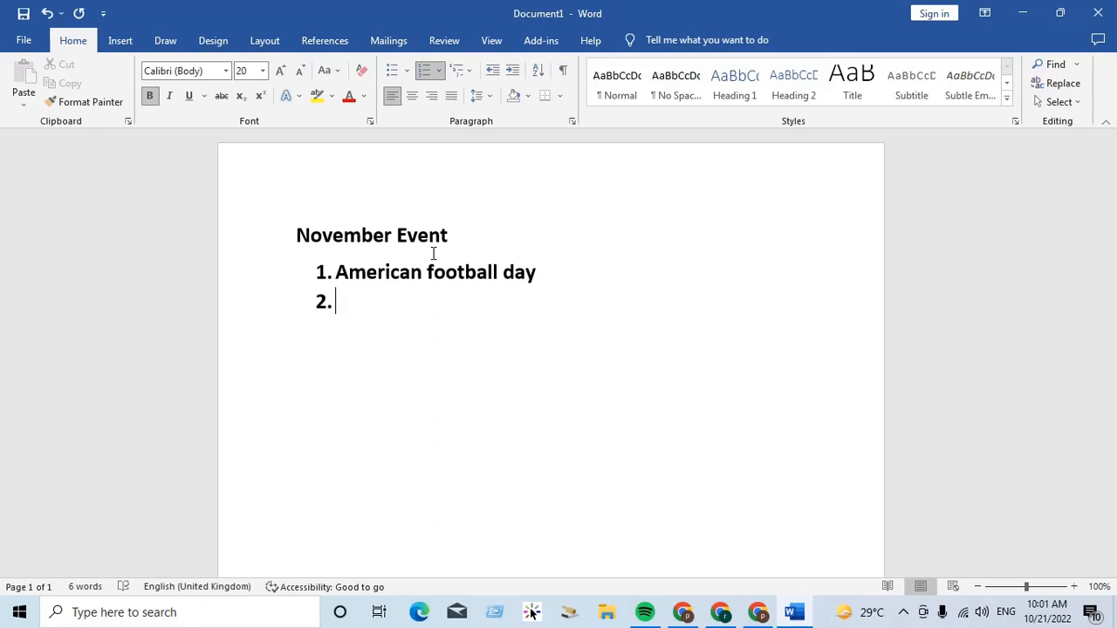
{"action": "type", "text": "National Biso"}
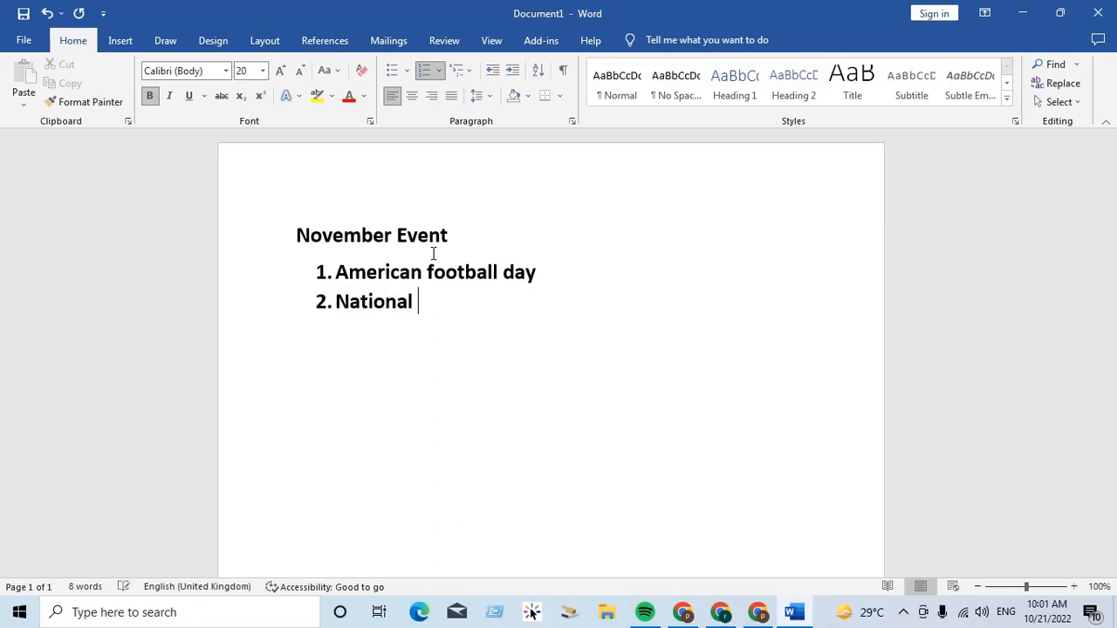
{"action": "type", "text": "n day"}
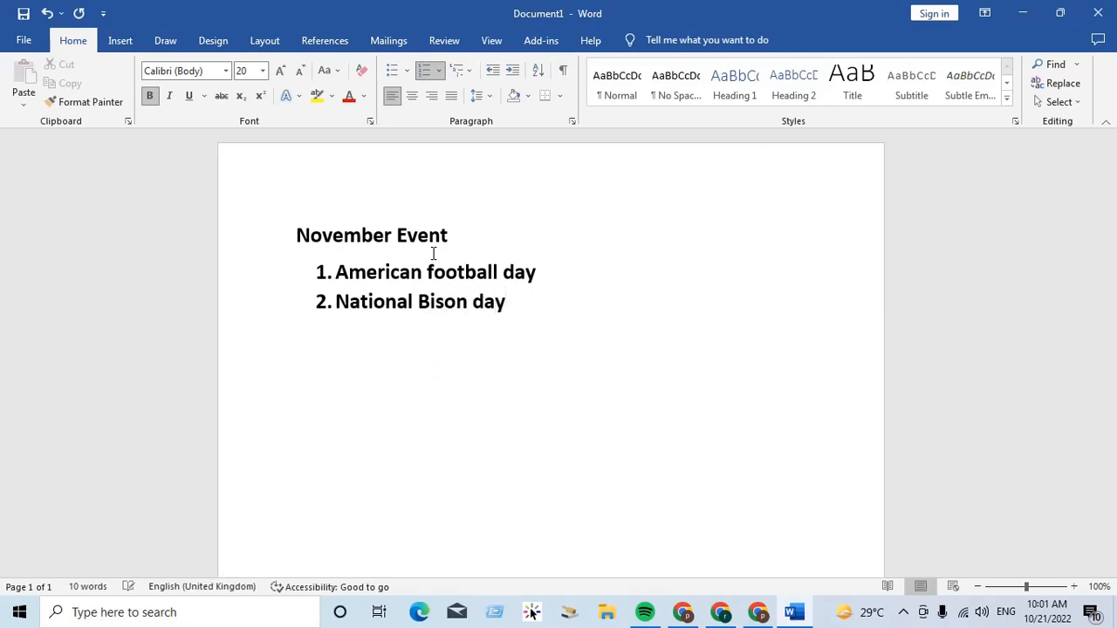
{"action": "key", "text": "Return"}
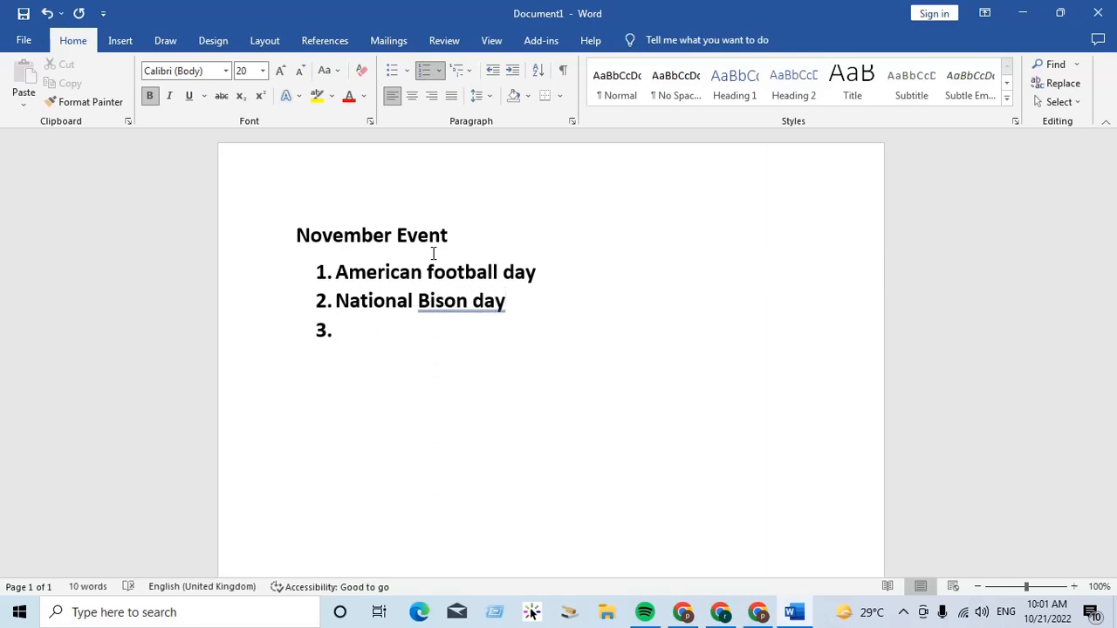
{"action": "type", "text": "Guy Fawke"}
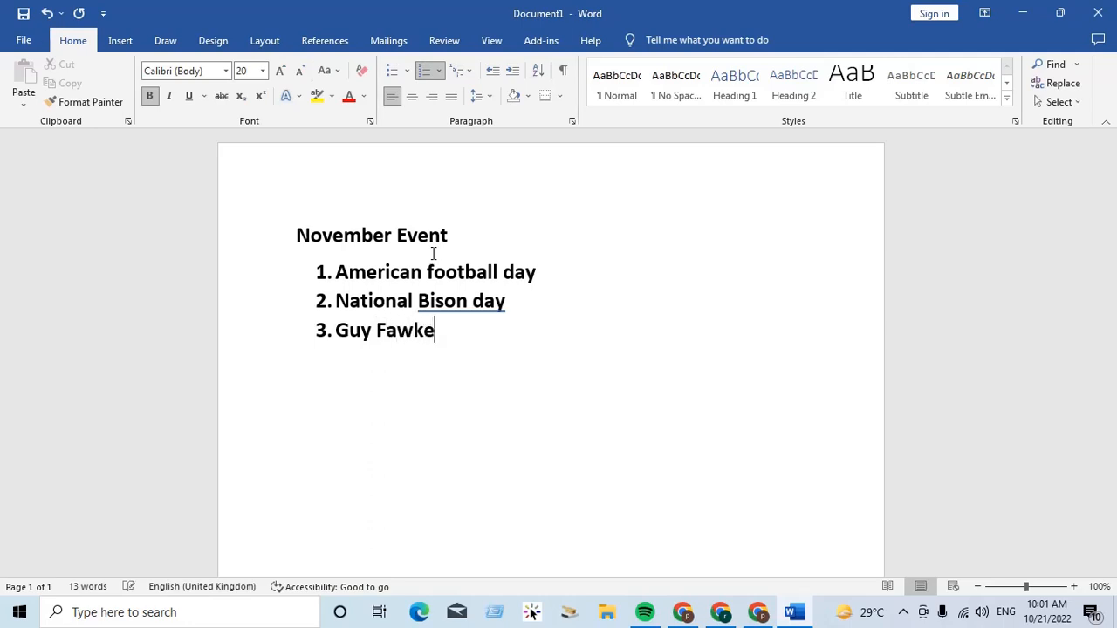
{"action": "type", "text": "s day"}
- Add "Daylight saving day" and "Job Action day" as the fourth and fifth items of the numbered list
{"action": "key", "text": "Return"}
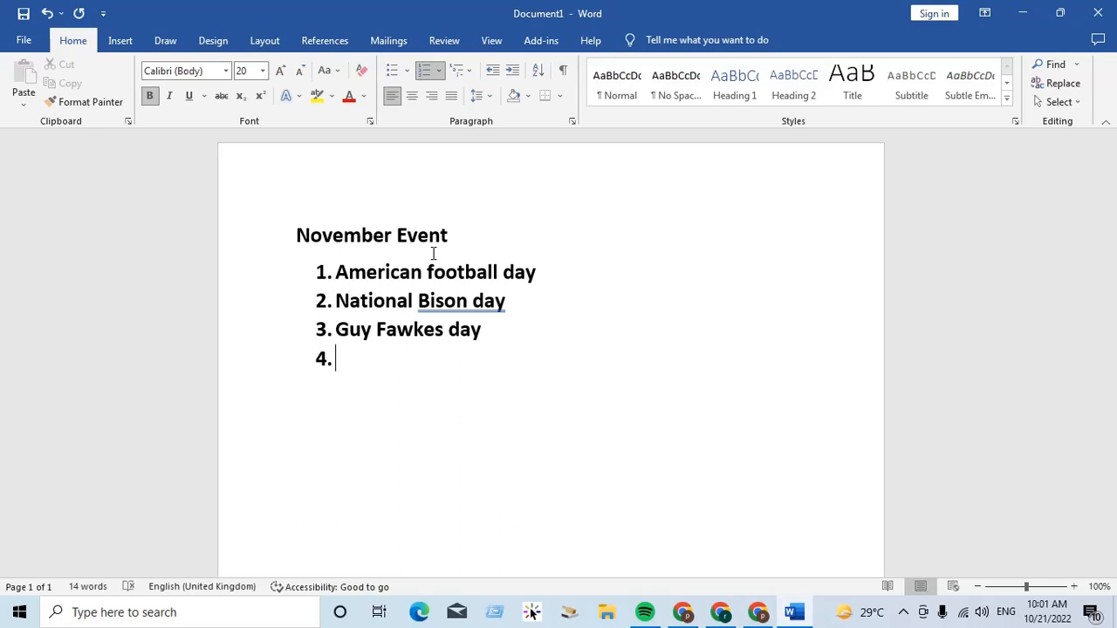
{"action": "type", "text": "Daylight da"}
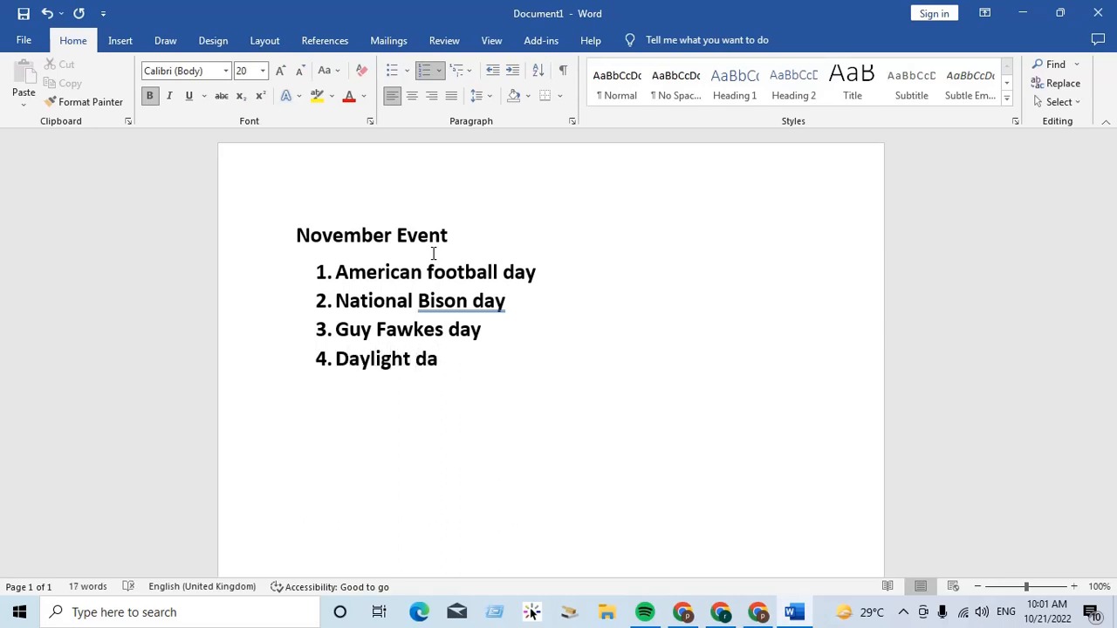
{"action": "key", "text": "BackSpace"}
{"action": "key", "text": "BackSpace"}
{"action": "type", "text": "saving day"}
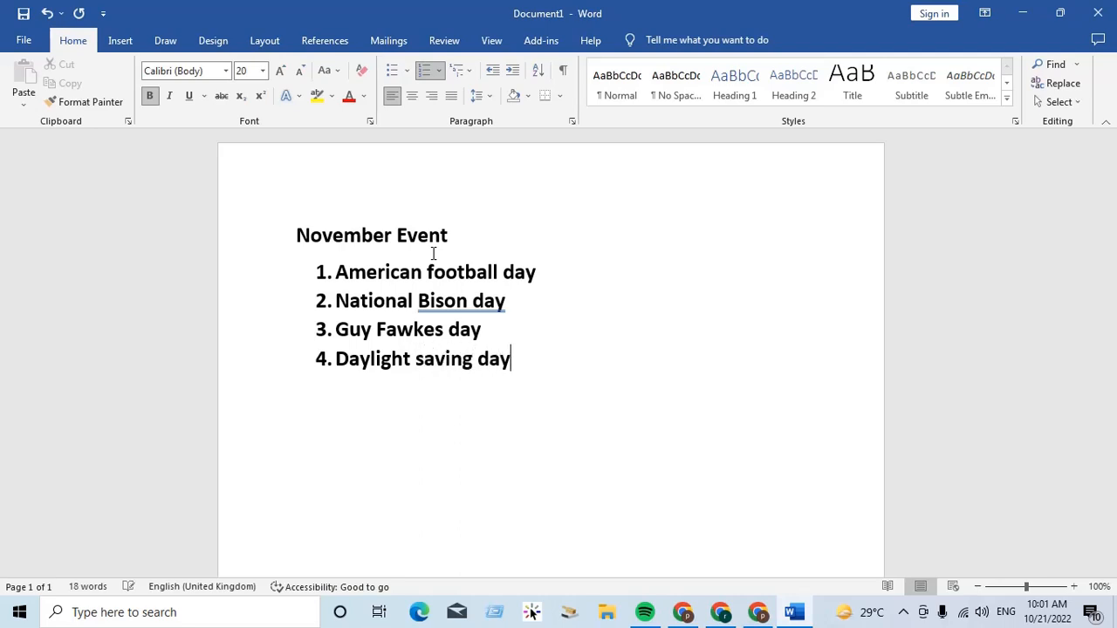
{"action": "key", "text": "Return"}
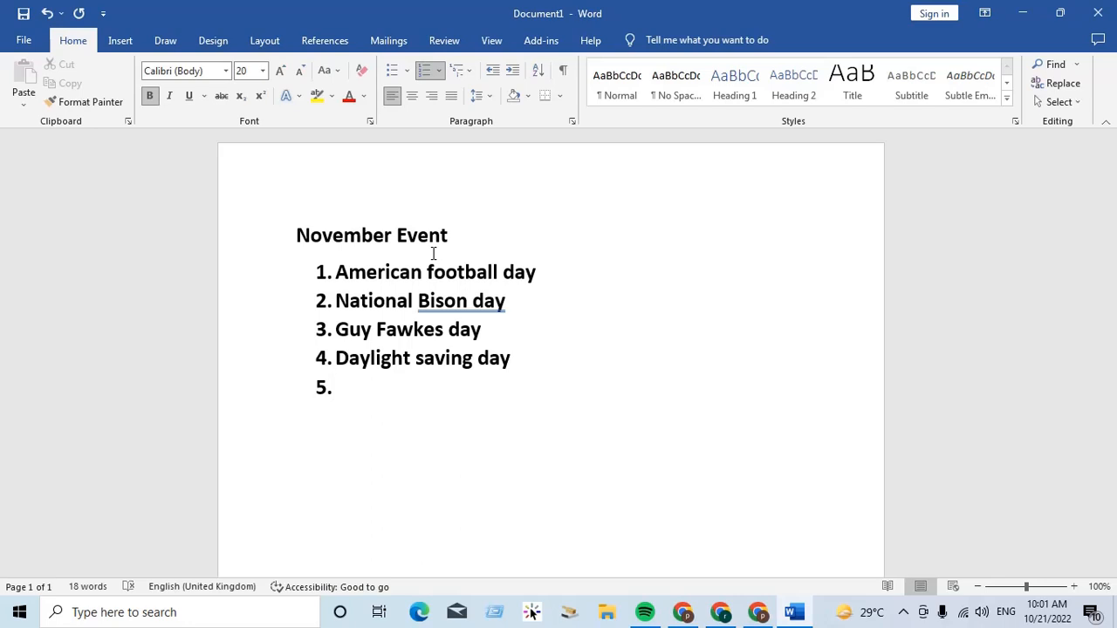
{"action": "type", "text": "Job Action da"}
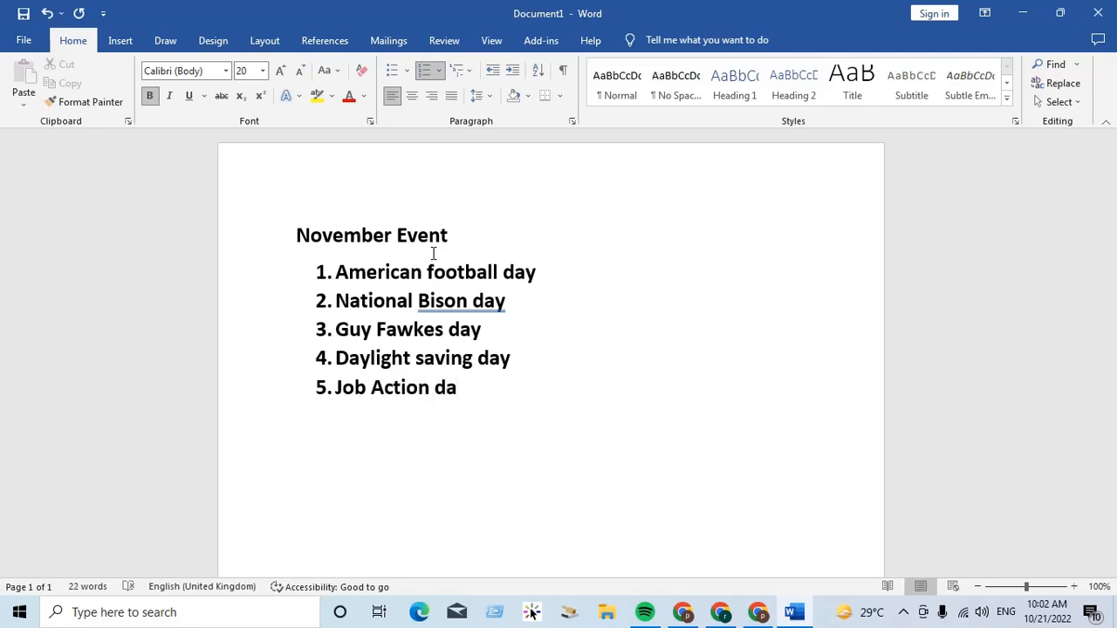
{"action": "type", "text": "y"}
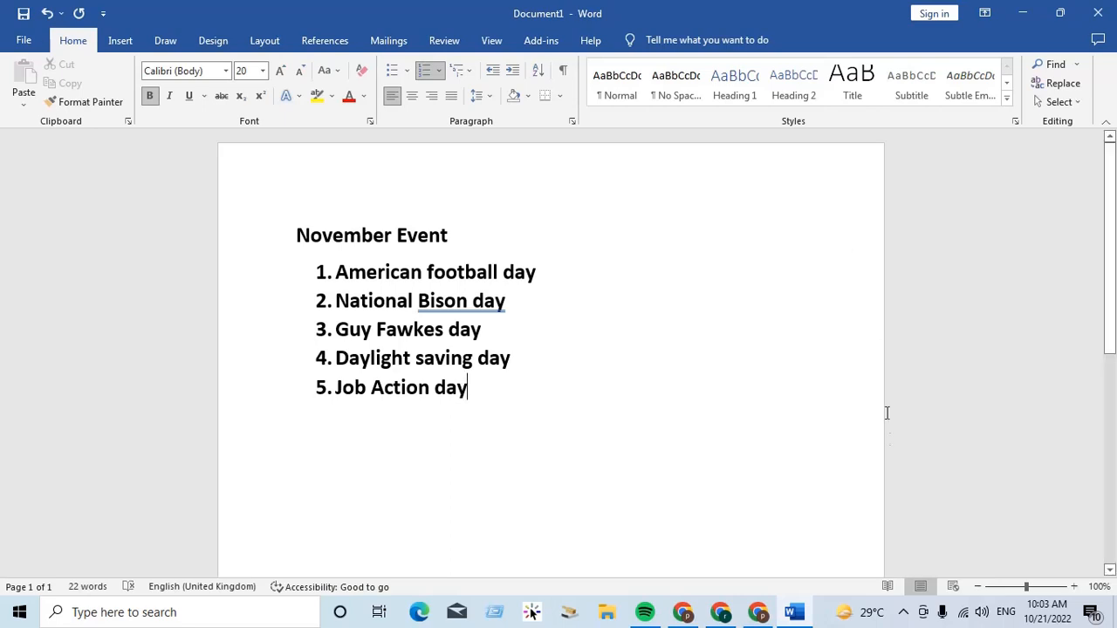
{"action": "left_click", "coordinate": [902, 611]}
{"action": "left_click", "coordinate": [887, 547]}
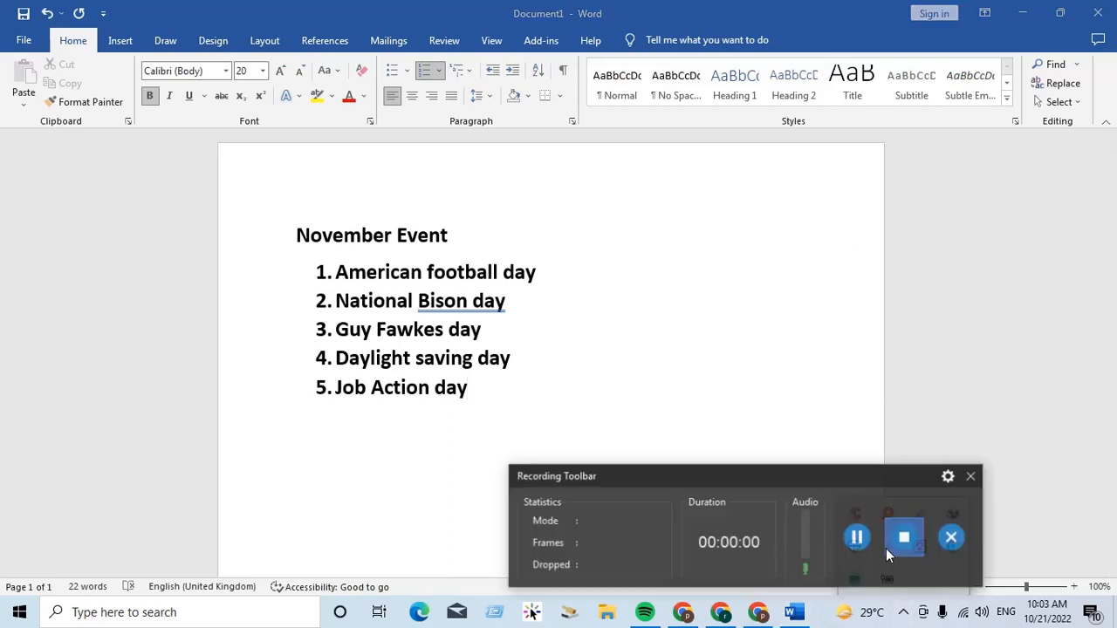